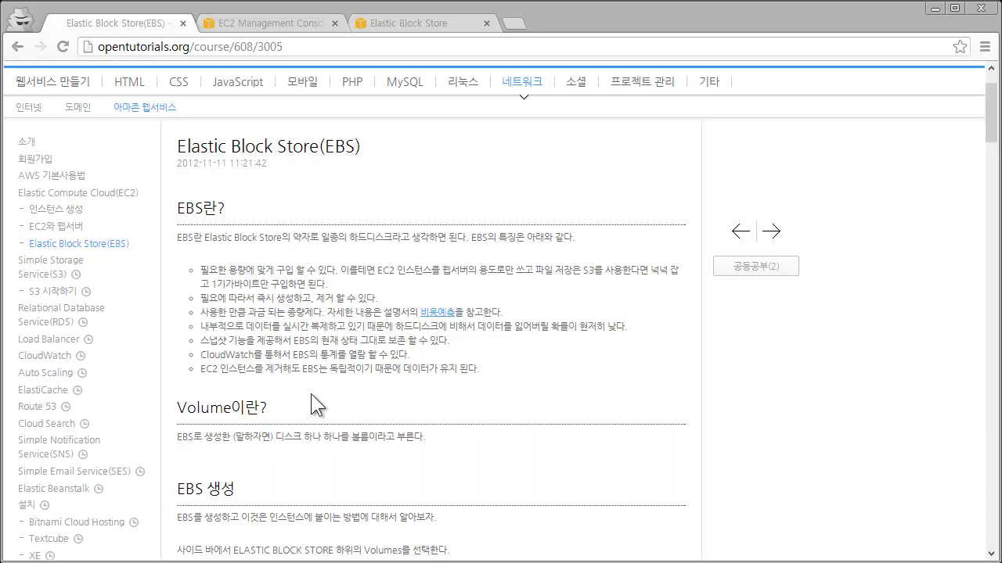
- Read the tutorial's EBS introduction and open the EBS volumes list in the EC2 Management Console
{"action": "scroll", "coordinate": [252, 392], "scroll_direction": "down", "scroll_amount": 1}
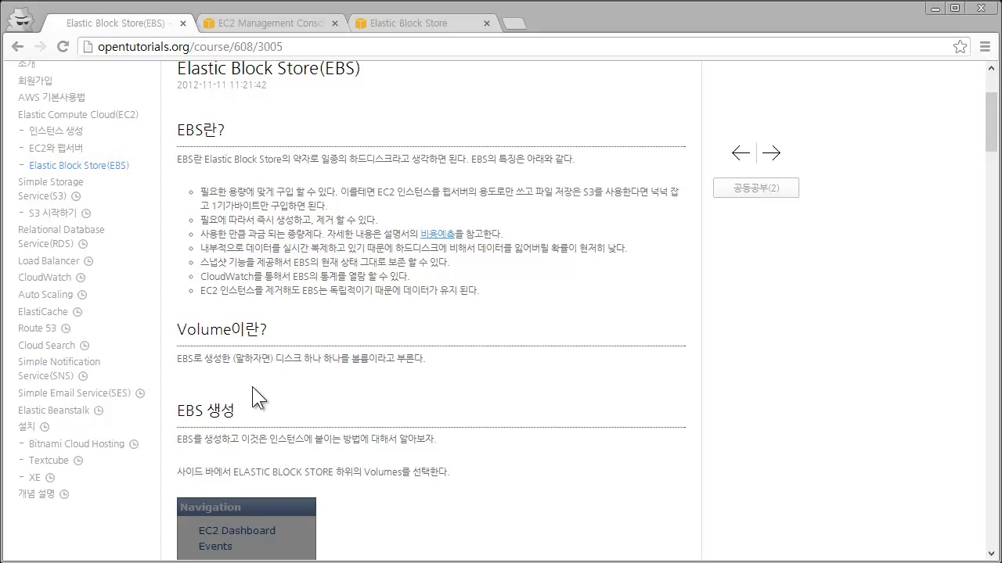
{"action": "scroll", "coordinate": [252, 387], "scroll_direction": "down", "scroll_amount": 2}
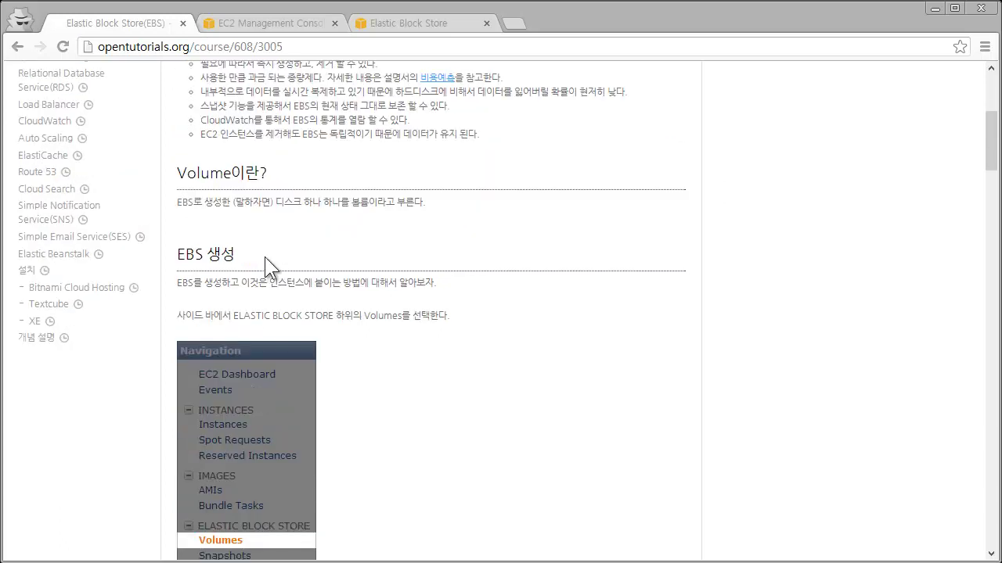
{"action": "left_click", "coordinate": [296, 31]}
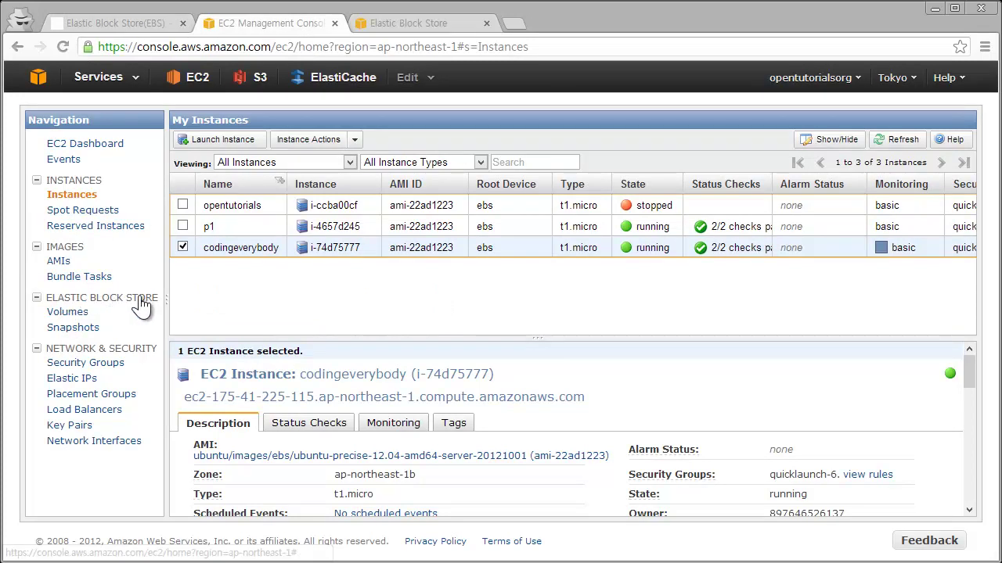
{"action": "left_click", "coordinate": [67, 312]}
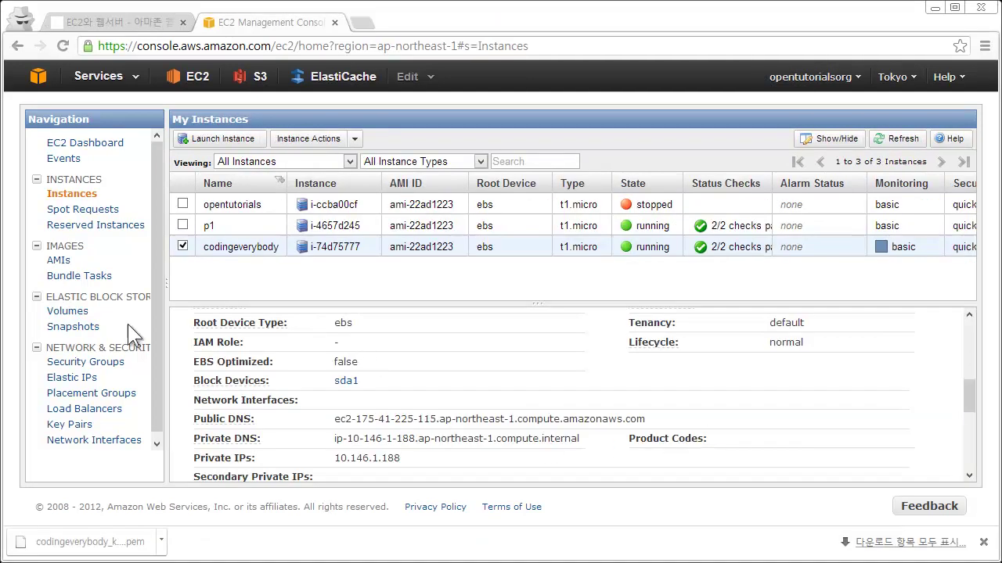
{"action": "left_click", "coordinate": [72, 312]}
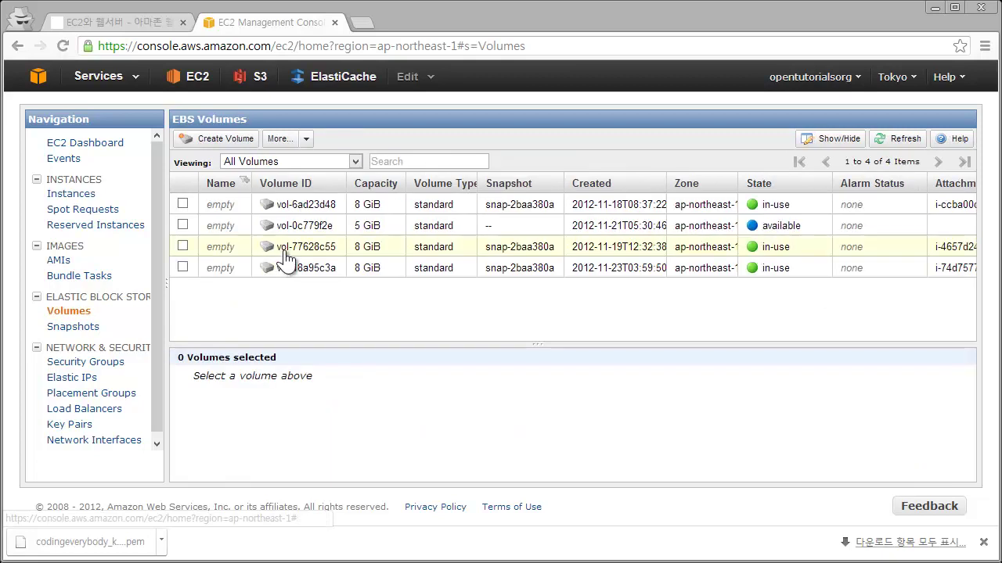
- Start creating a new EBS volume with a size of 2 GiB
{"action": "left_click", "coordinate": [223, 141]}
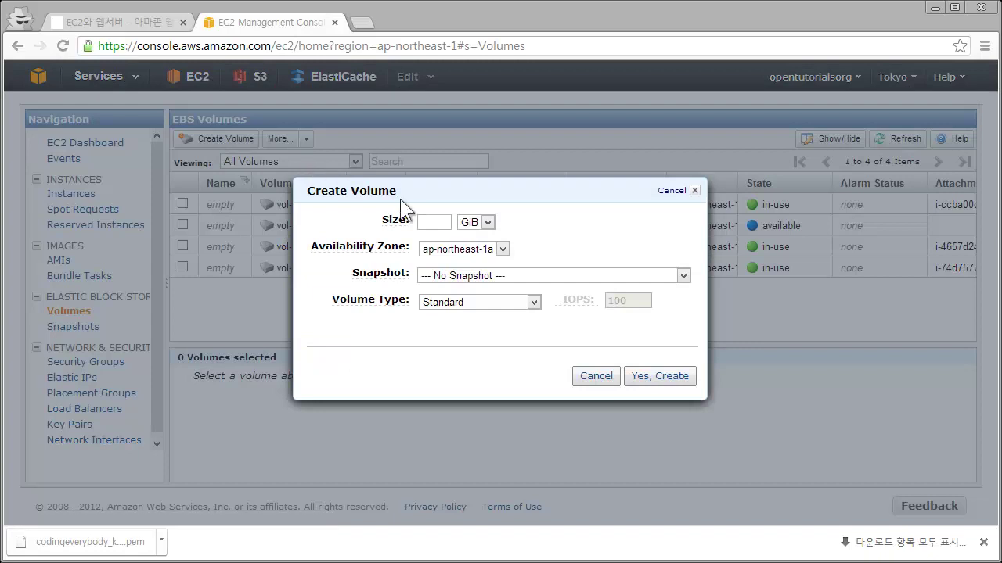
{"action": "left_click", "coordinate": [420, 224]}
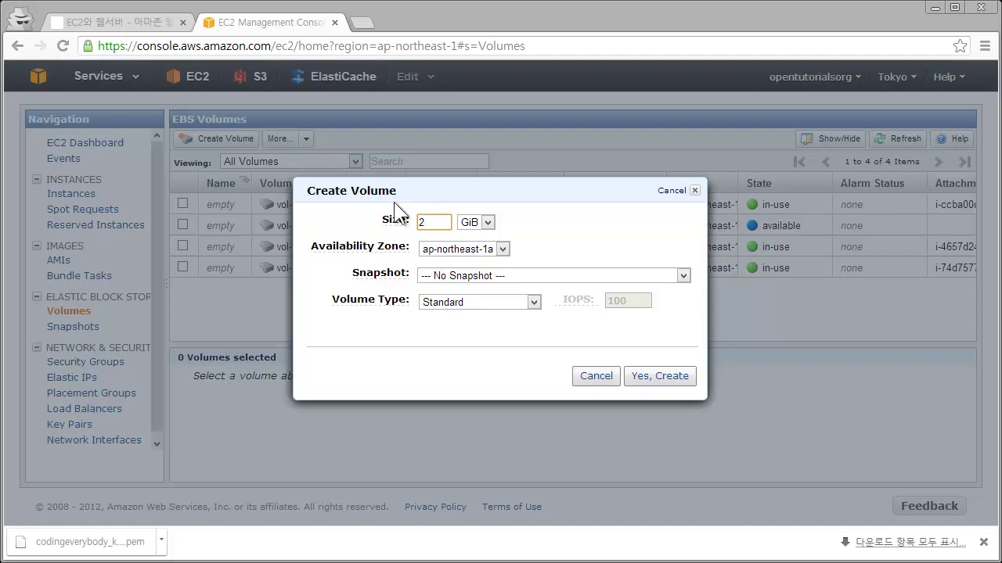
{"action": "type", "text": "2"}
{"action": "key", "text": "Tab"}
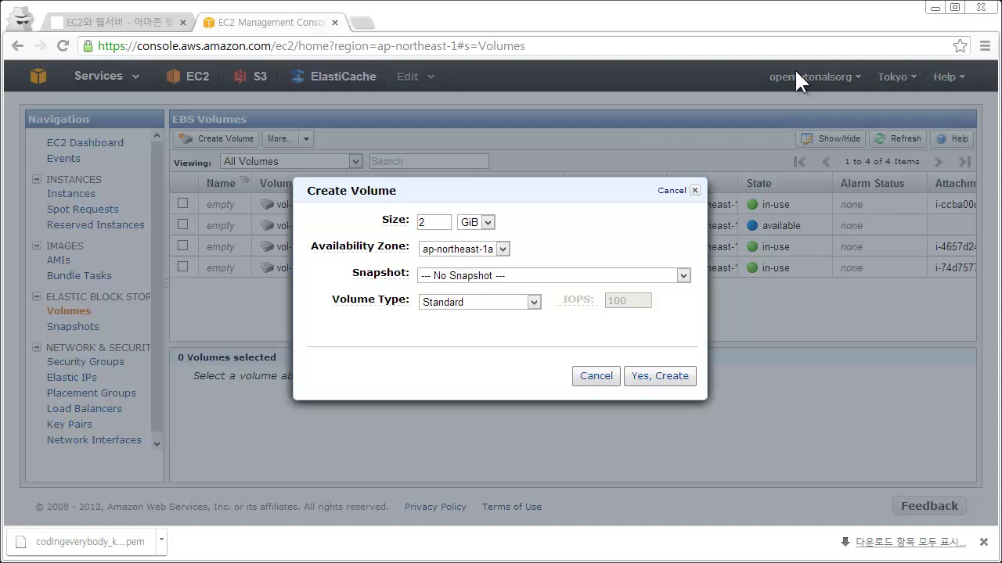
- Review the availability zones for the new volume and keep ap-northeast-1a
{"action": "mouse_move", "coordinate": [363, 249]}
{"action": "left_click", "coordinate": [468, 249]}
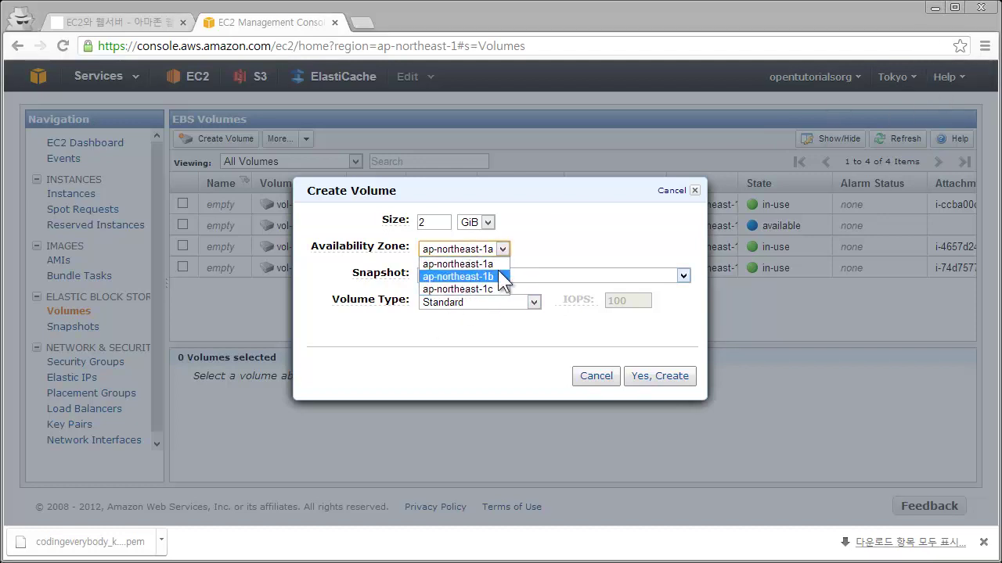
{"action": "left_click", "coordinate": [488, 264]}
{"action": "left_click", "coordinate": [498, 253]}
{"action": "left_click", "coordinate": [470, 255]}
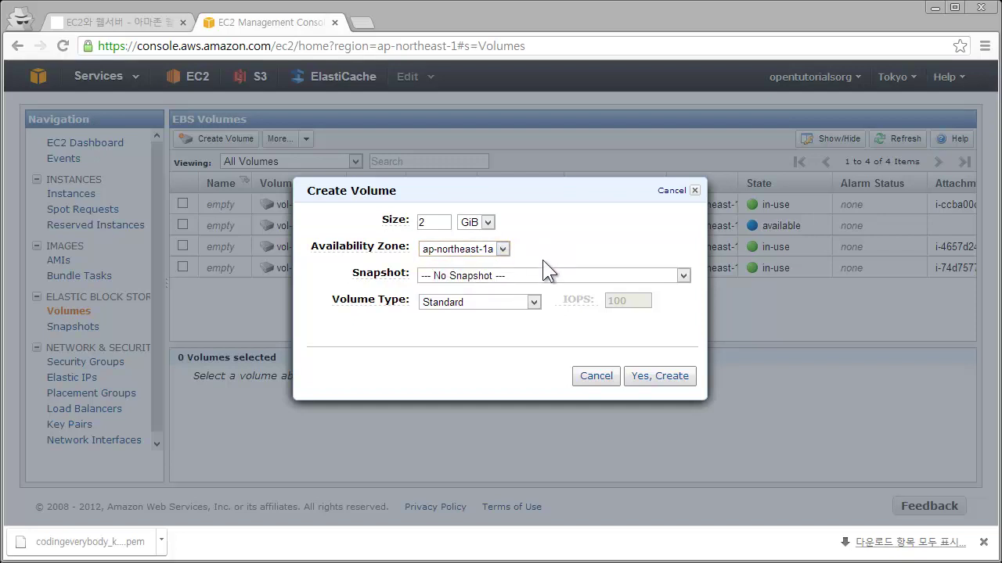
- Browse the snapshots offered for the new volume and leave the choice at No Snapshot
{"action": "left_click", "coordinate": [435, 276]}
{"action": "left_click", "coordinate": [450, 276]}
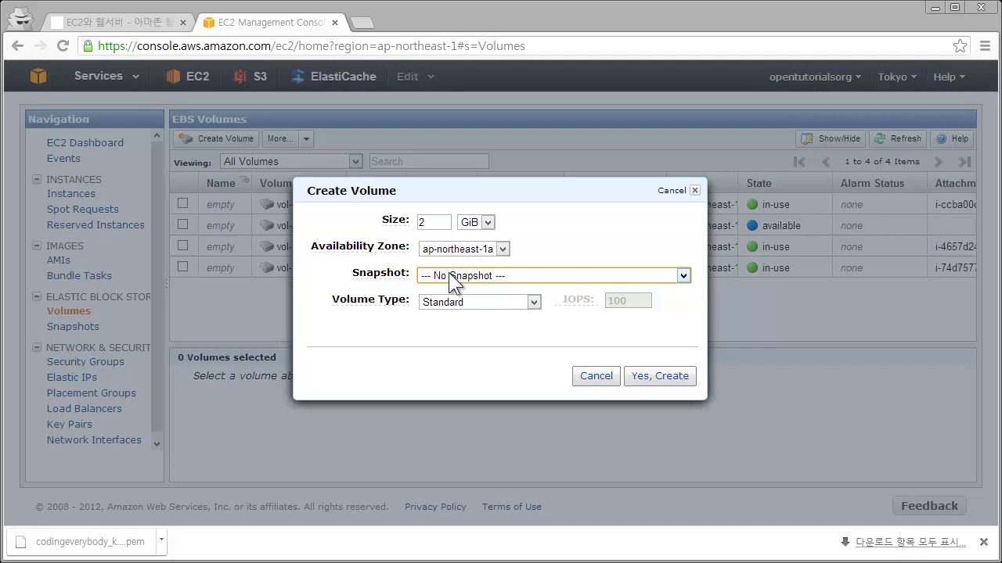
{"action": "left_click", "coordinate": [450, 276]}
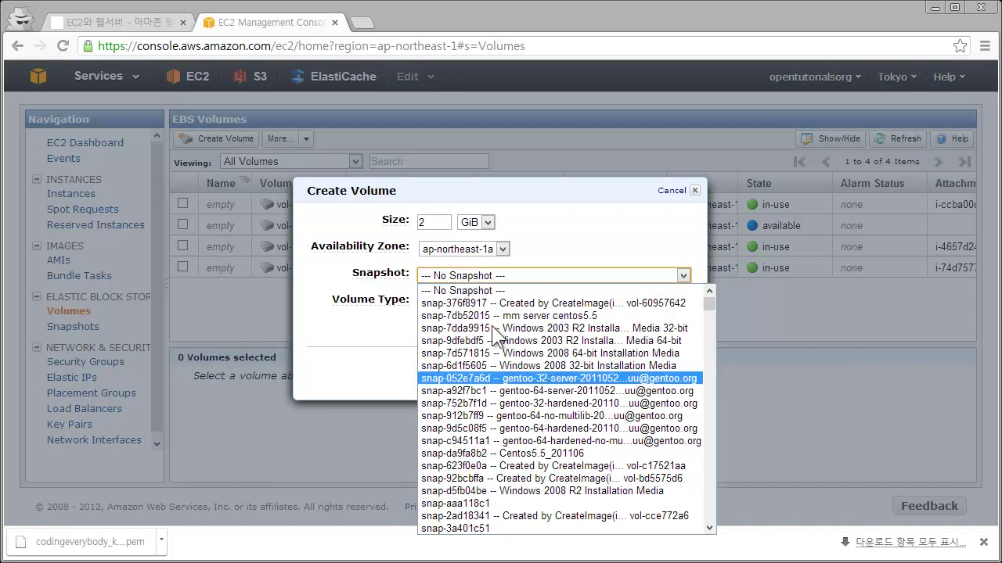
{"action": "scroll", "coordinate": [532, 371], "scroll_direction": "down", "scroll_amount": 10}
{"action": "scroll", "coordinate": [599, 405], "scroll_direction": "up", "scroll_amount": 10}
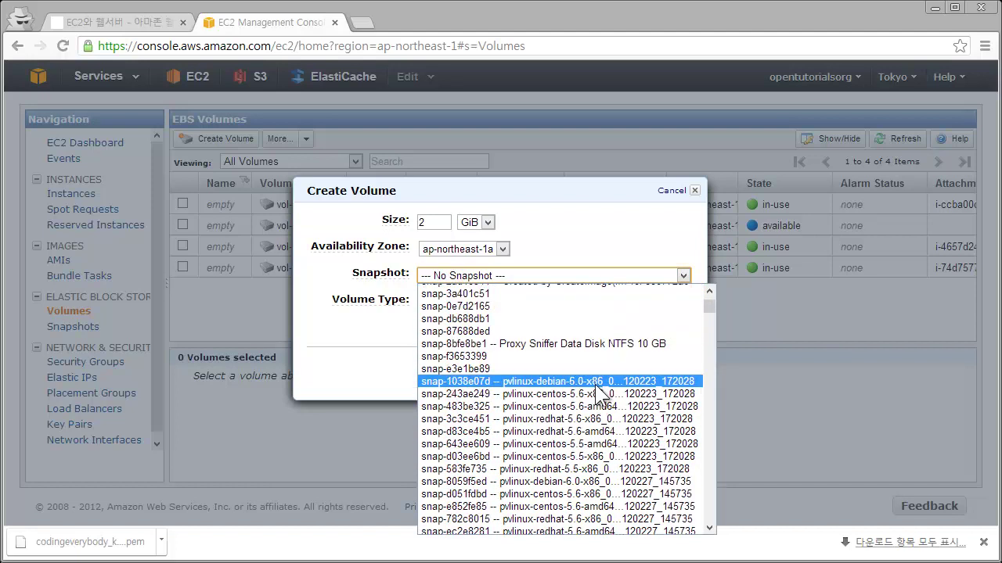
{"action": "left_click", "coordinate": [642, 228]}
- Set the new volume's type to Provisioned IOPS (io1)
{"action": "mouse_move", "coordinate": [379, 307]}
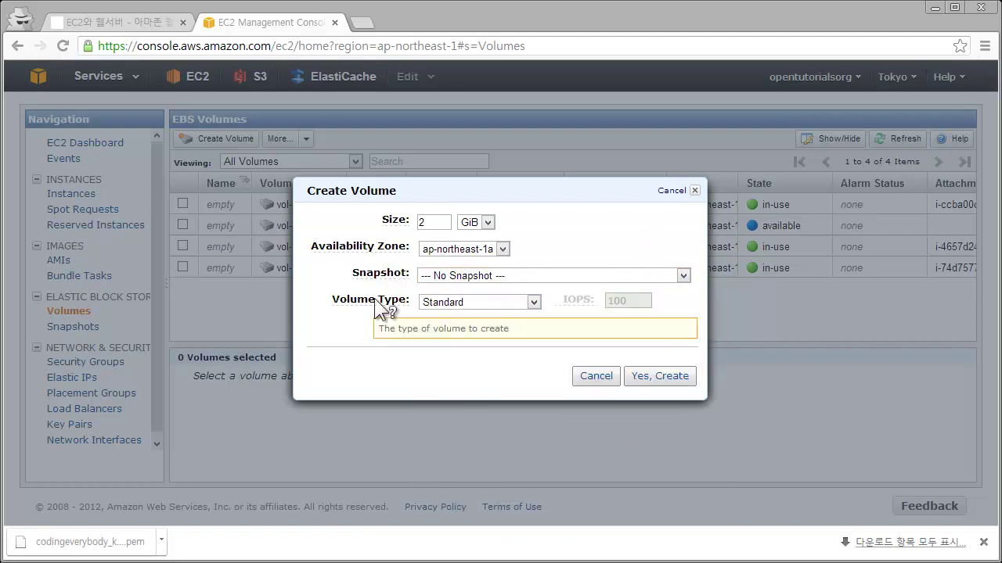
{"action": "left_click", "coordinate": [439, 302]}
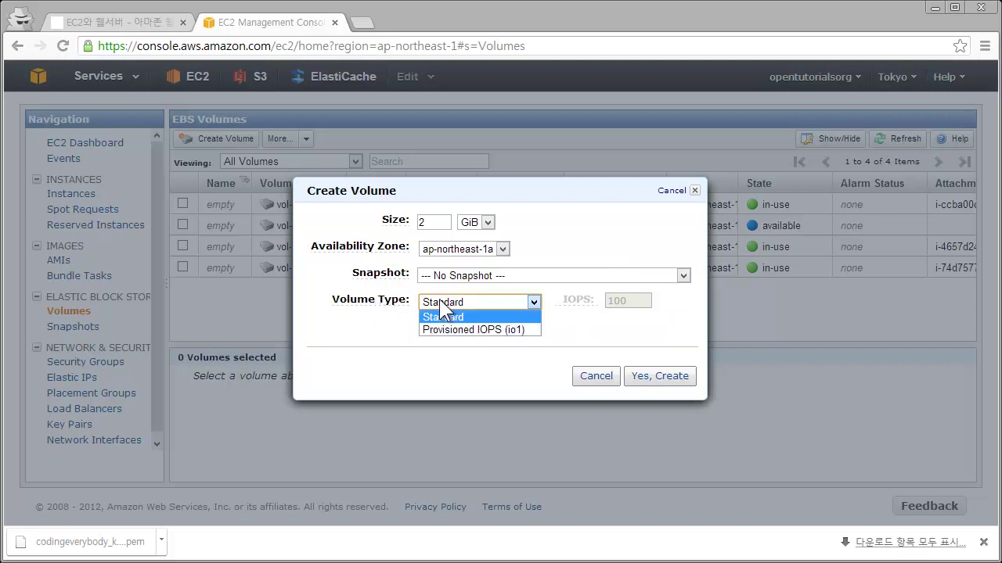
{"action": "left_click", "coordinate": [508, 331]}
{"action": "left_click", "coordinate": [506, 304]}
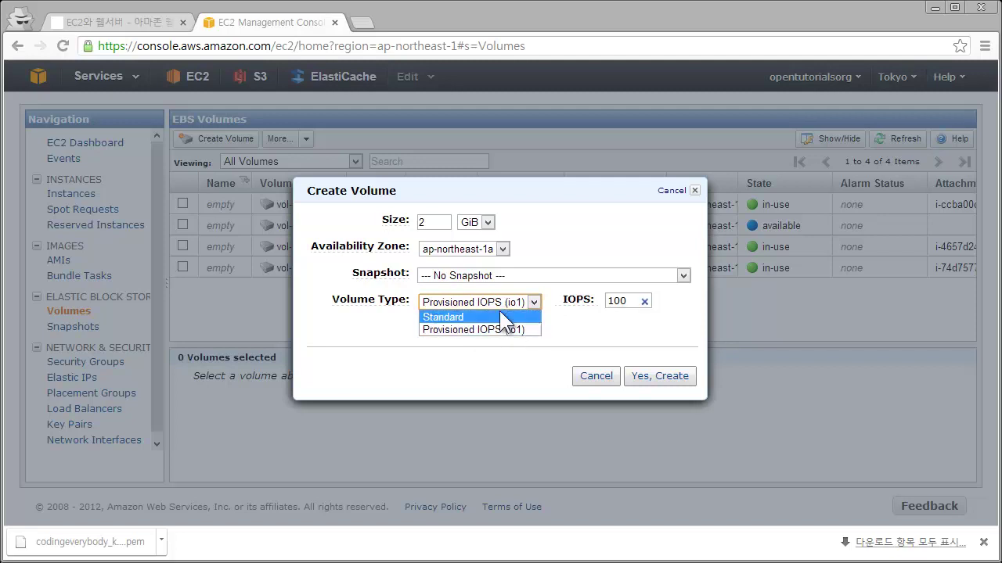
{"action": "left_click", "coordinate": [497, 330]}
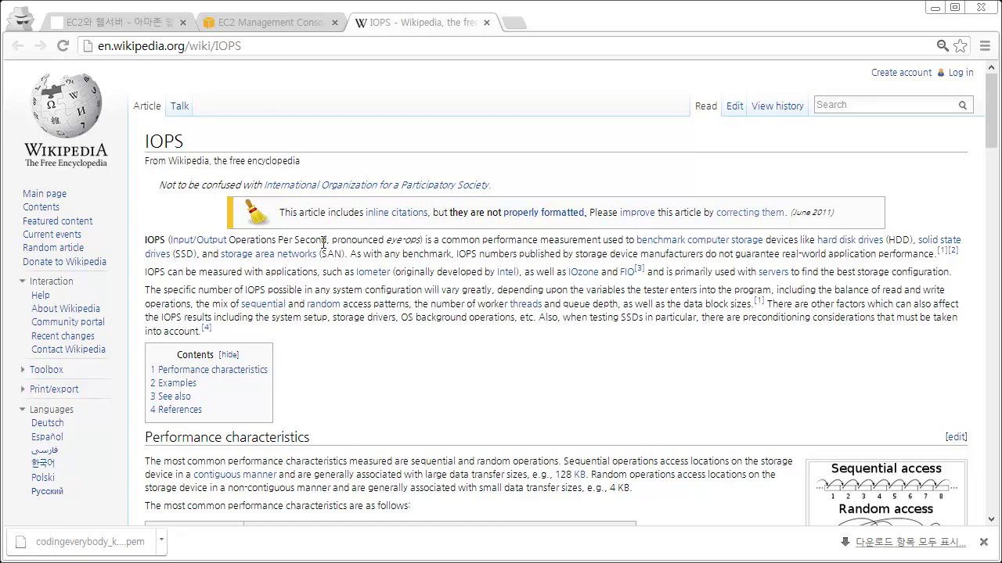
- Examine the Wikipedia IOPS article's performance characteristics and its example figures for hard disks and solid state devices
{"action": "scroll", "coordinate": [370, 366], "scroll_direction": "down", "scroll_amount": 3}
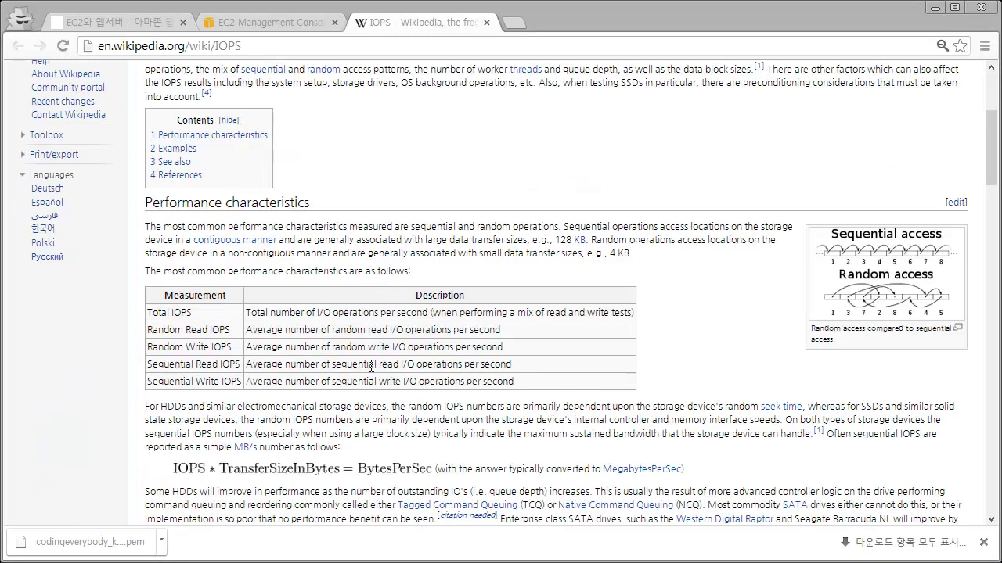
{"action": "scroll", "coordinate": [370, 370], "scroll_direction": "down", "scroll_amount": 10}
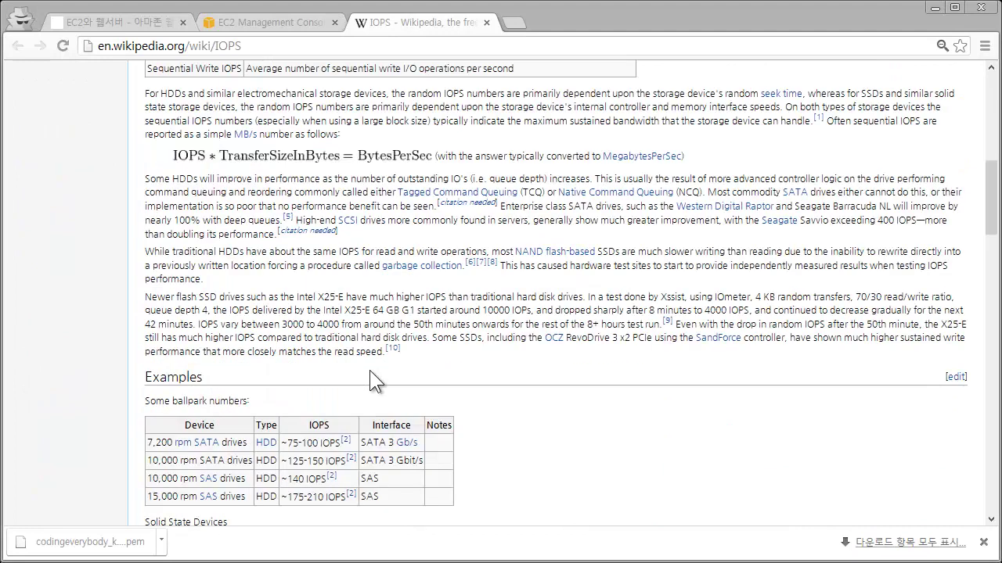
{"action": "scroll", "coordinate": [370, 371], "scroll_direction": "up", "scroll_amount": 1}
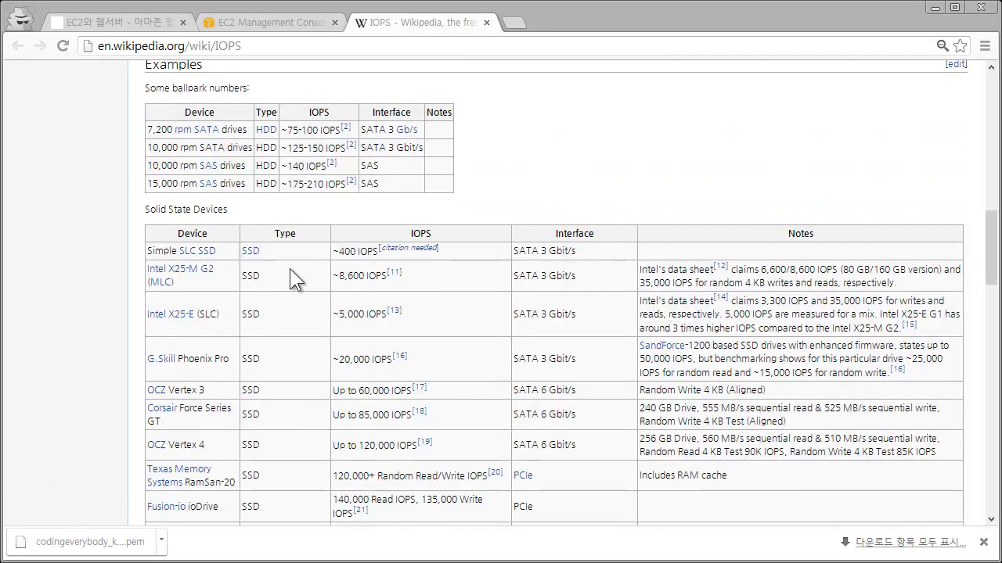
{"action": "scroll", "coordinate": [296, 269], "scroll_direction": "up", "scroll_amount": 1}
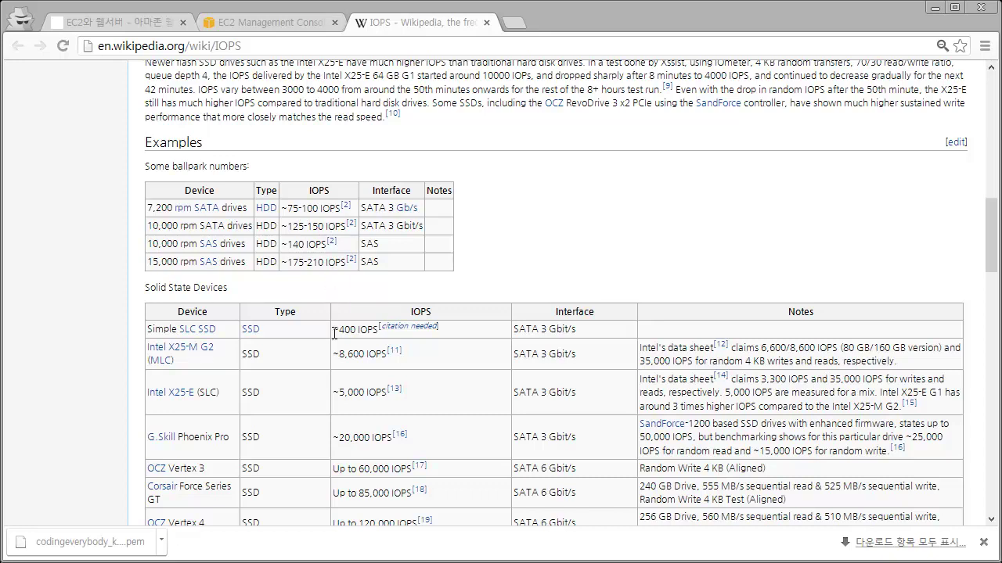
{"action": "scroll", "coordinate": [334, 332], "scroll_direction": "down", "scroll_amount": 1}
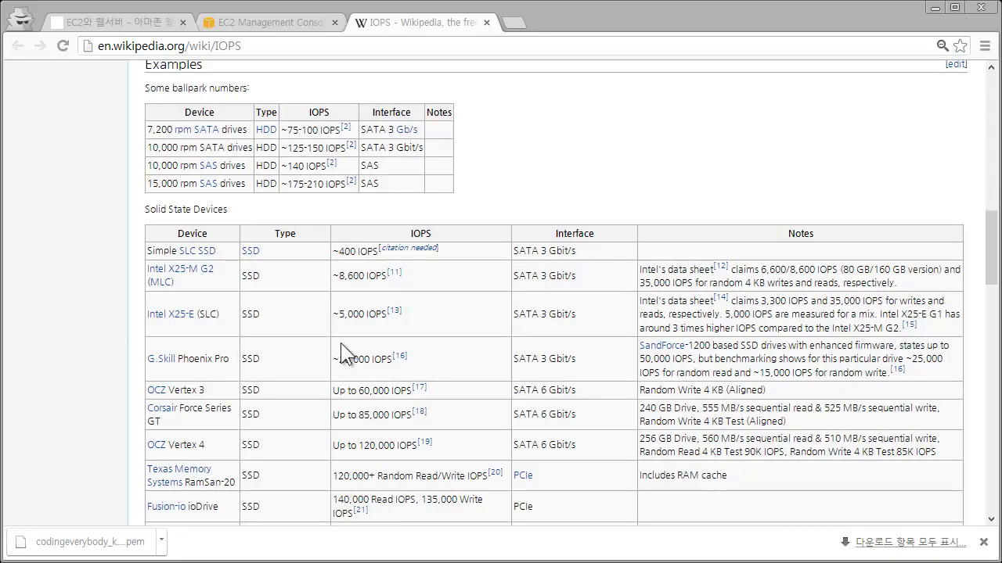
{"action": "scroll", "coordinate": [340, 335], "scroll_direction": "down", "scroll_amount": 7}
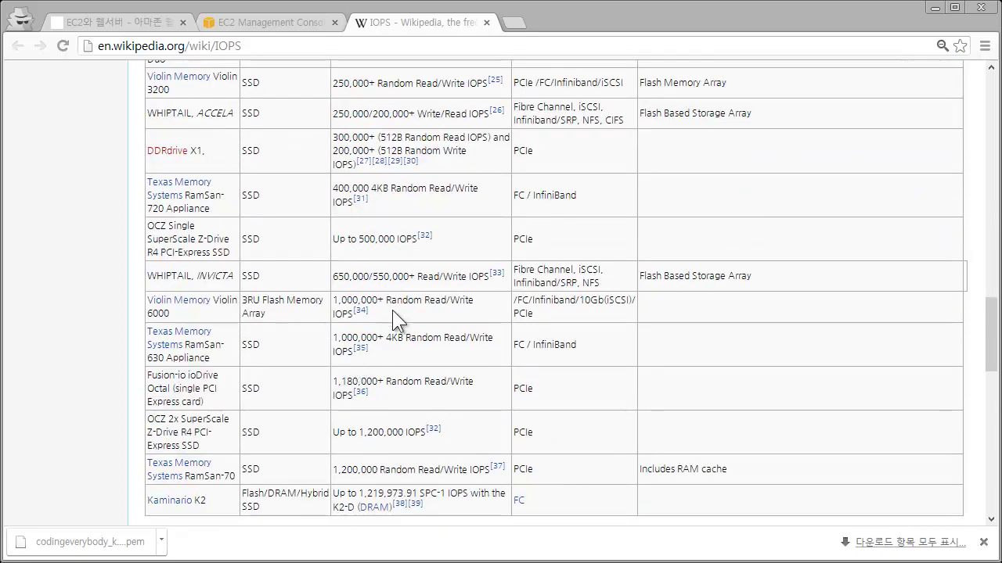
{"action": "scroll", "coordinate": [390, 306], "scroll_direction": "up", "scroll_amount": 12}
- Return to the EC2 Management Console and set the new volume's IOPS to 1600
{"action": "left_click", "coordinate": [266, 22]}
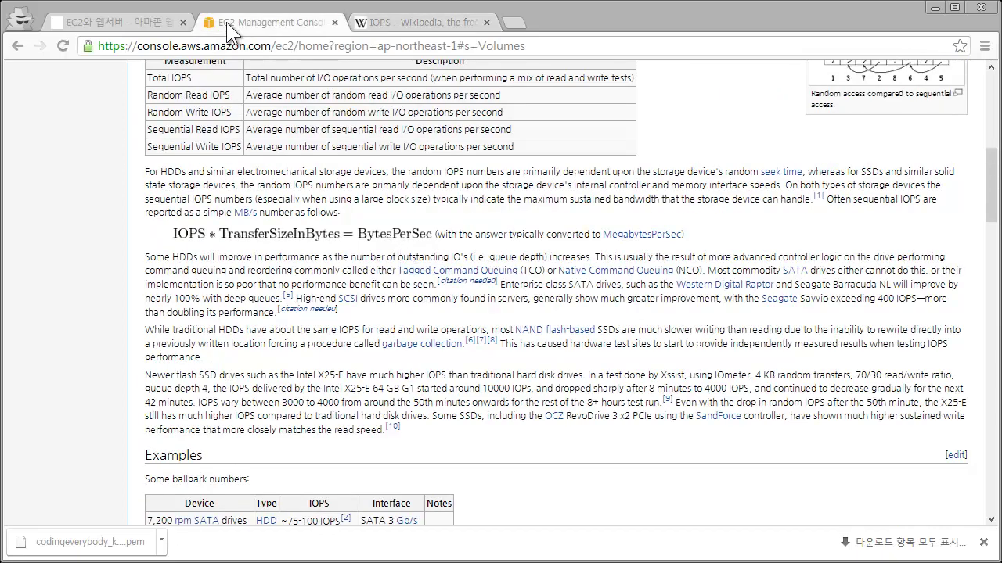
{"action": "type", "text": "2"}
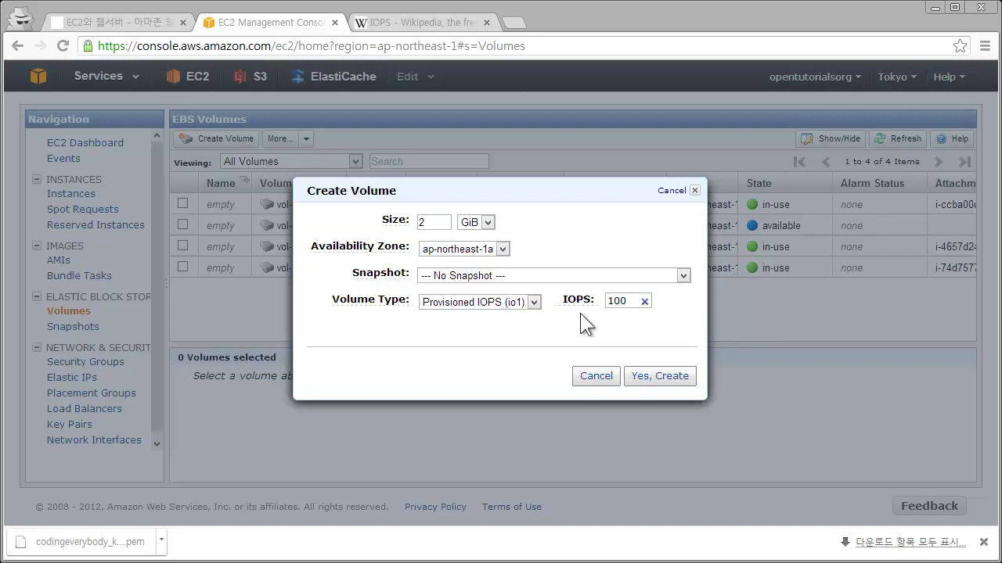
{"action": "left_click", "coordinate": [616, 301]}
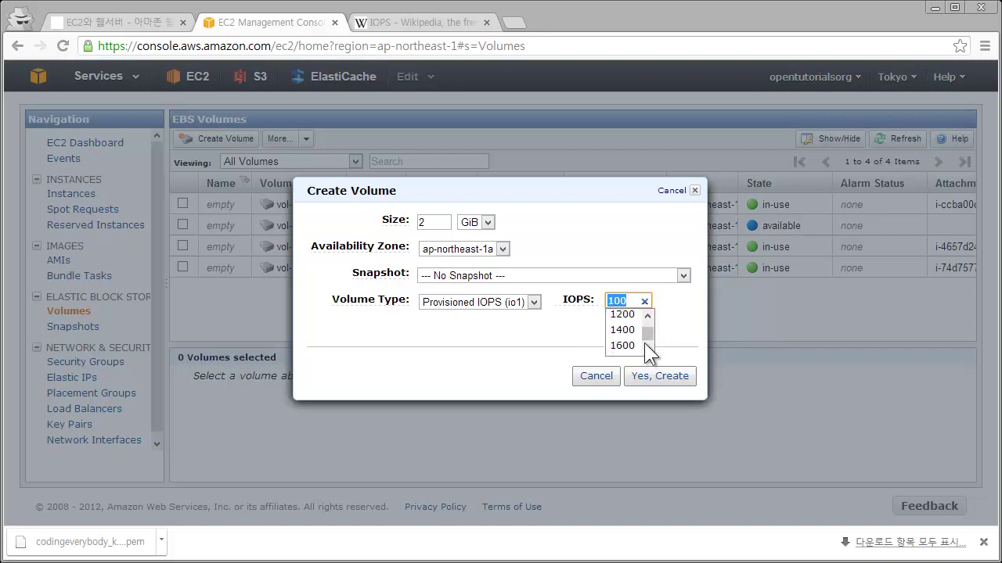
{"action": "left_click", "coordinate": [626, 346]}
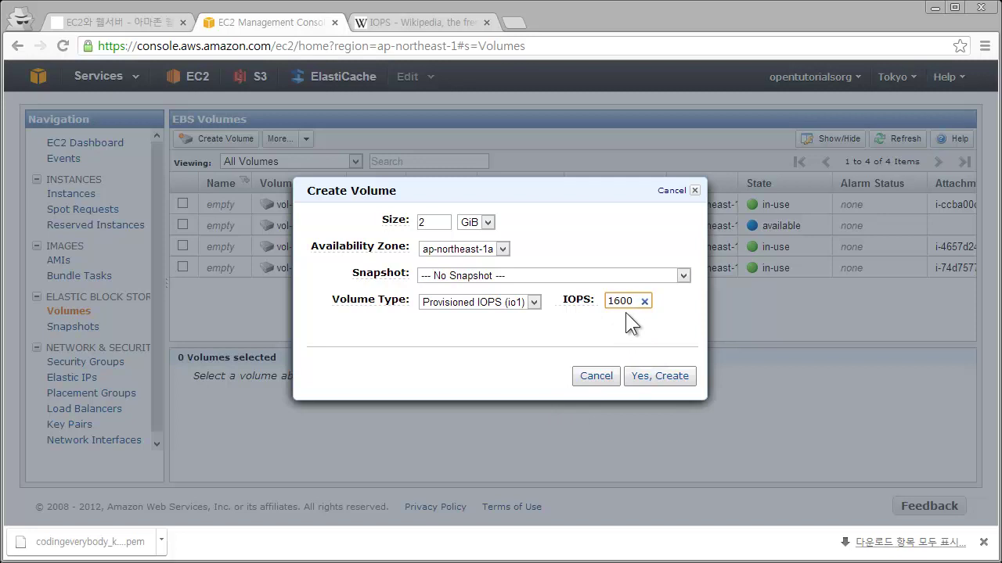
{"action": "key", "text": "Tab"}
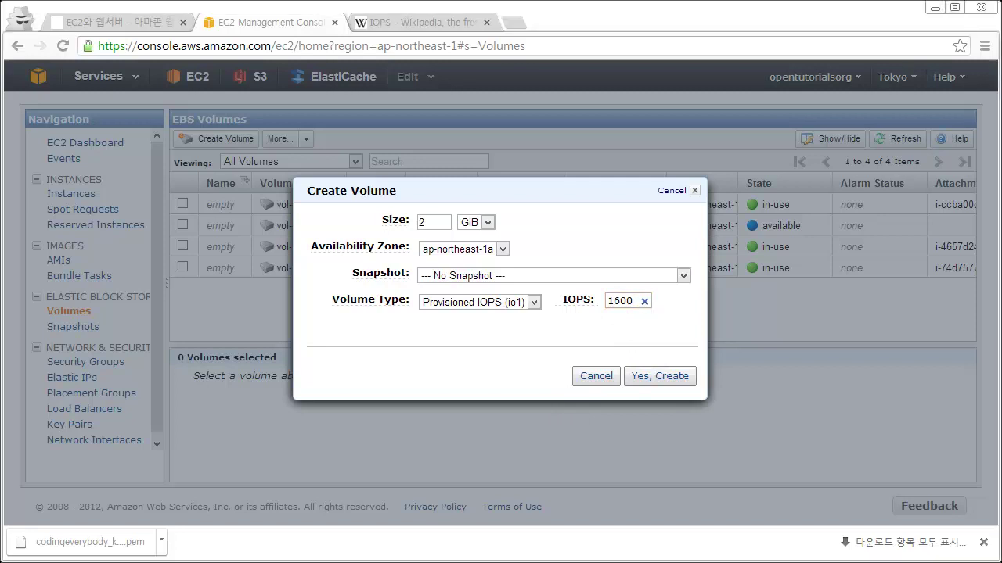
- Set the volume type to Standard and create the volume
{"action": "left_click", "coordinate": [535, 301]}
{"action": "left_click", "coordinate": [505, 316]}
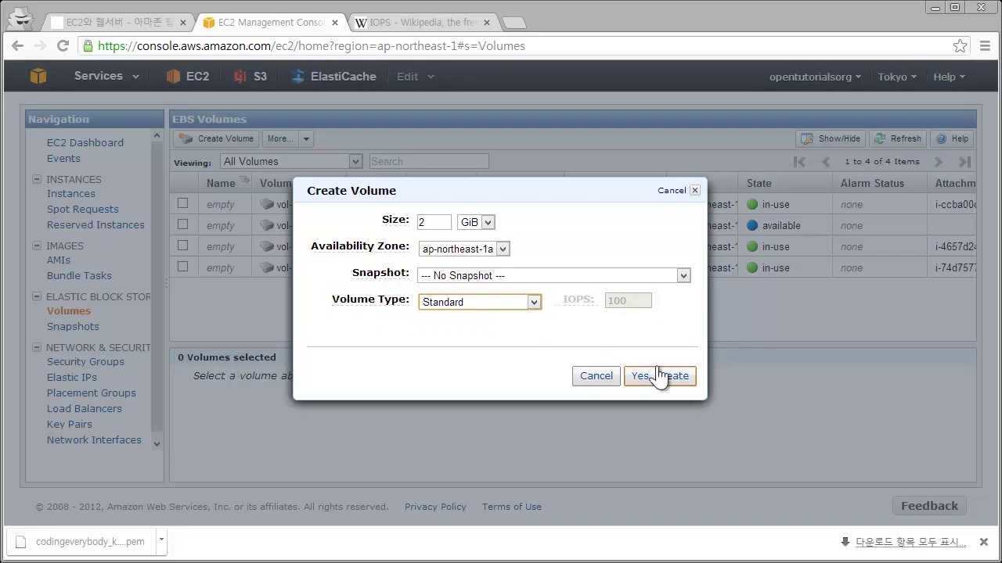
{"action": "left_click", "coordinate": [677, 379]}
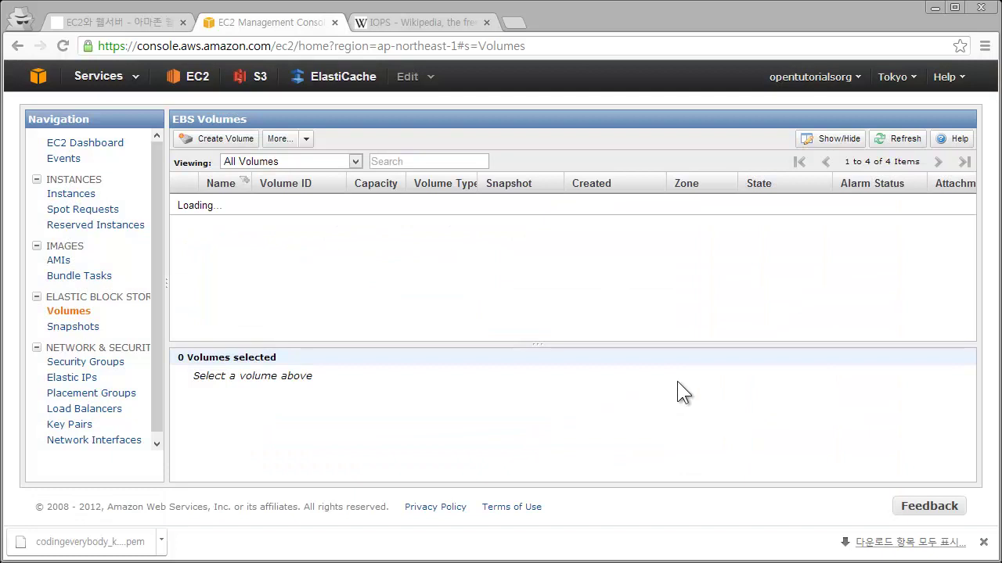